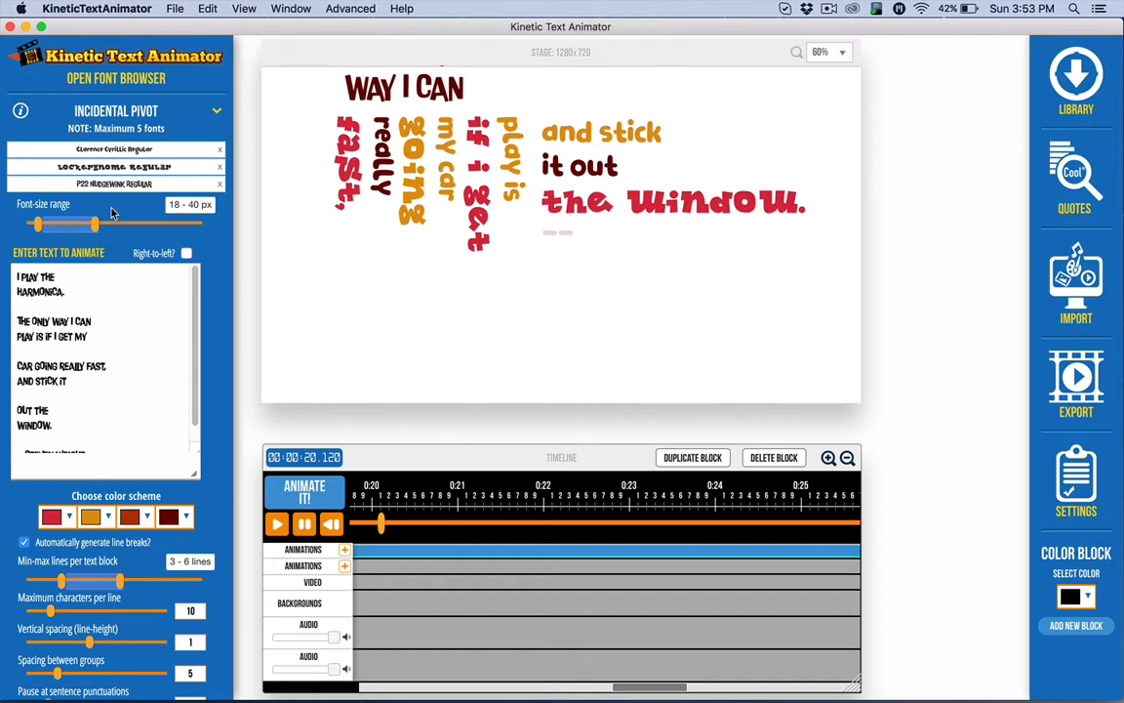
Open the font browser to view the available fonts, close it, and look over the animation settings.
left_click(124, 80)
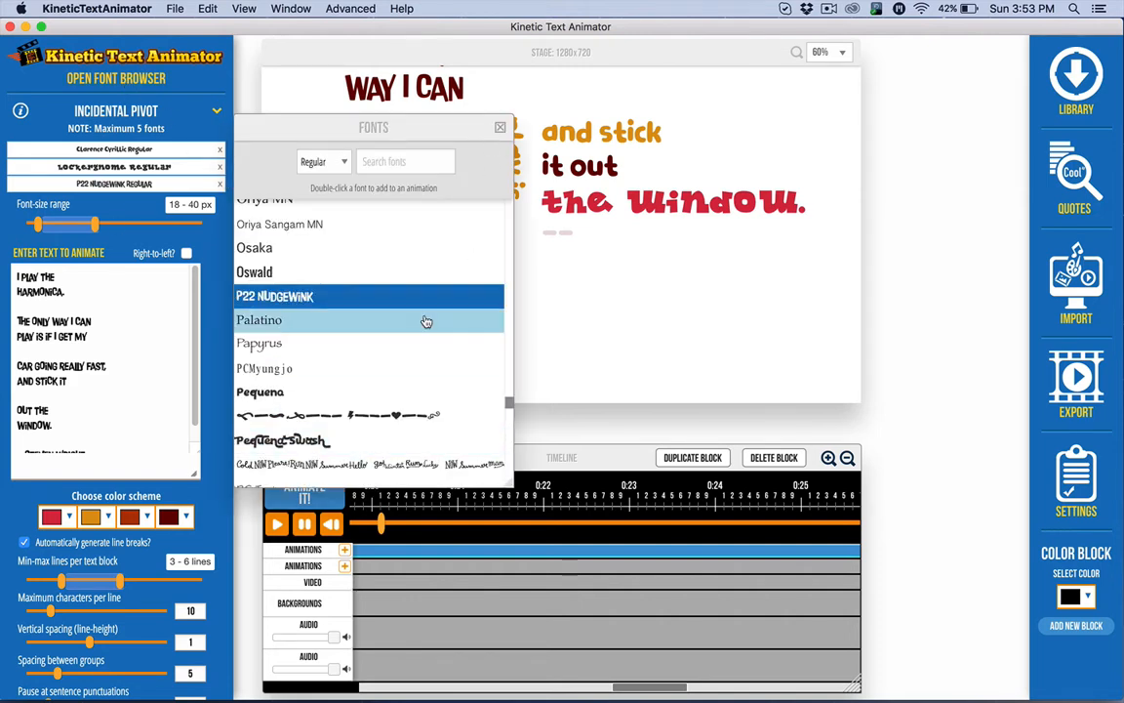
left_click(500, 130)
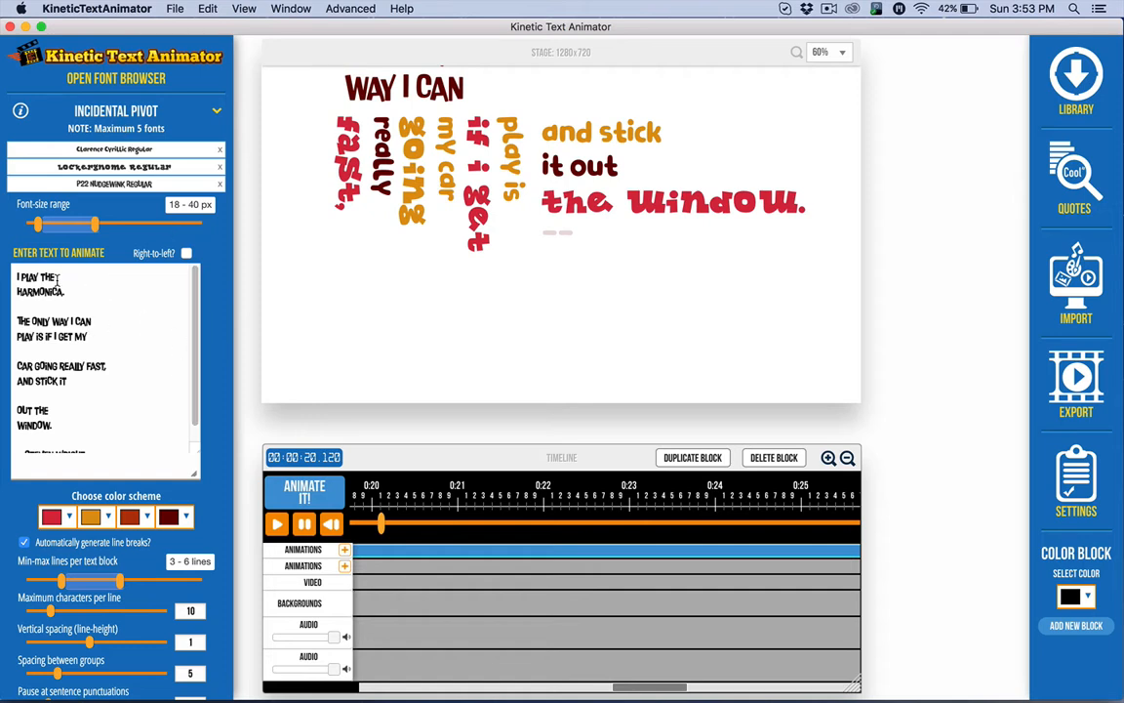
scroll(138, 413, "down", 5)
scroll(104, 297, "up", 5)
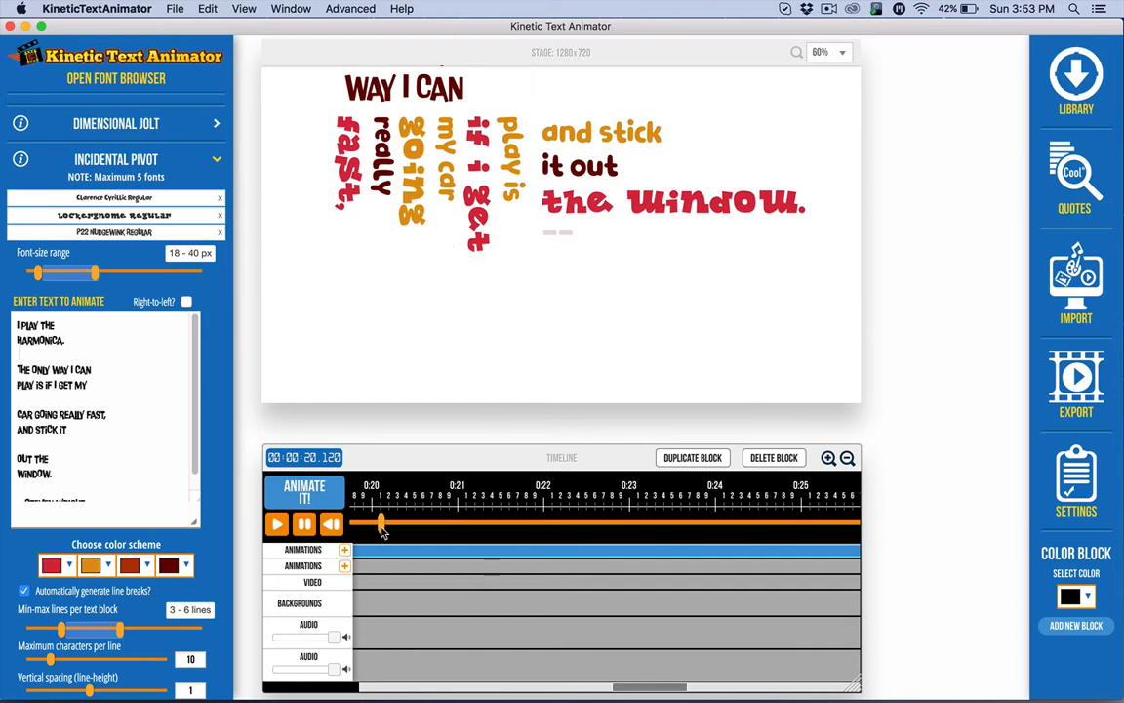
Scrub the playhead back, play the Incidental Pivot animation, and review its text, color and spacing settings.
left_click_drag(383, 527, 281, 514)
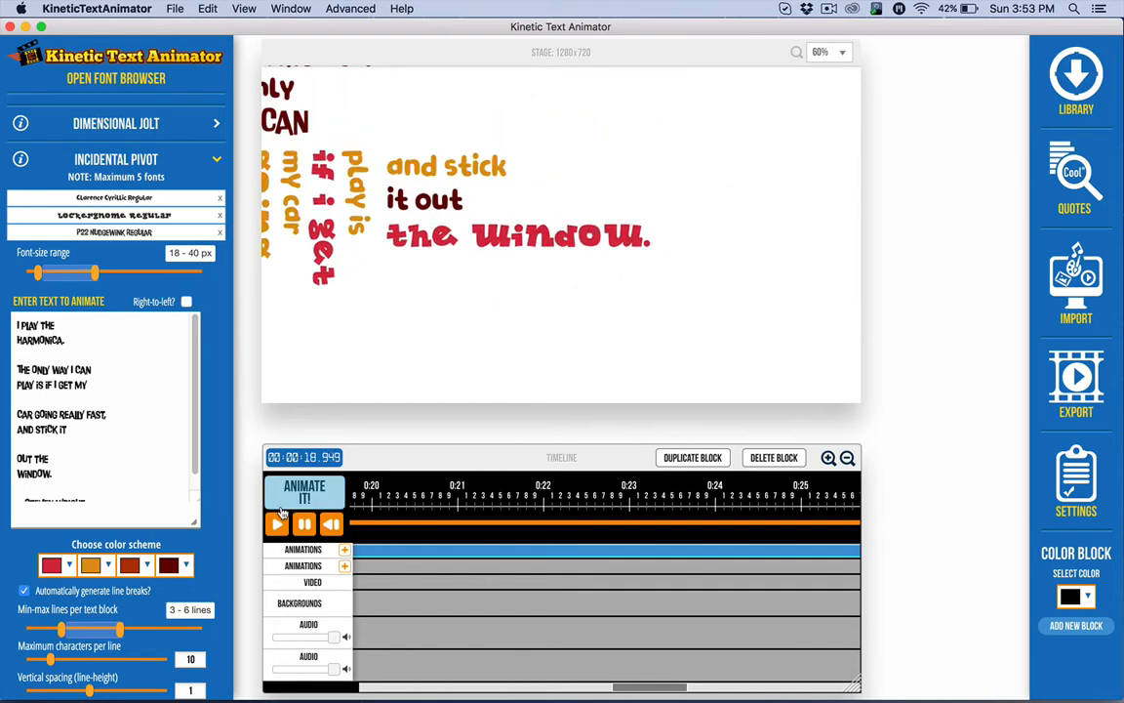
left_click(278, 523)
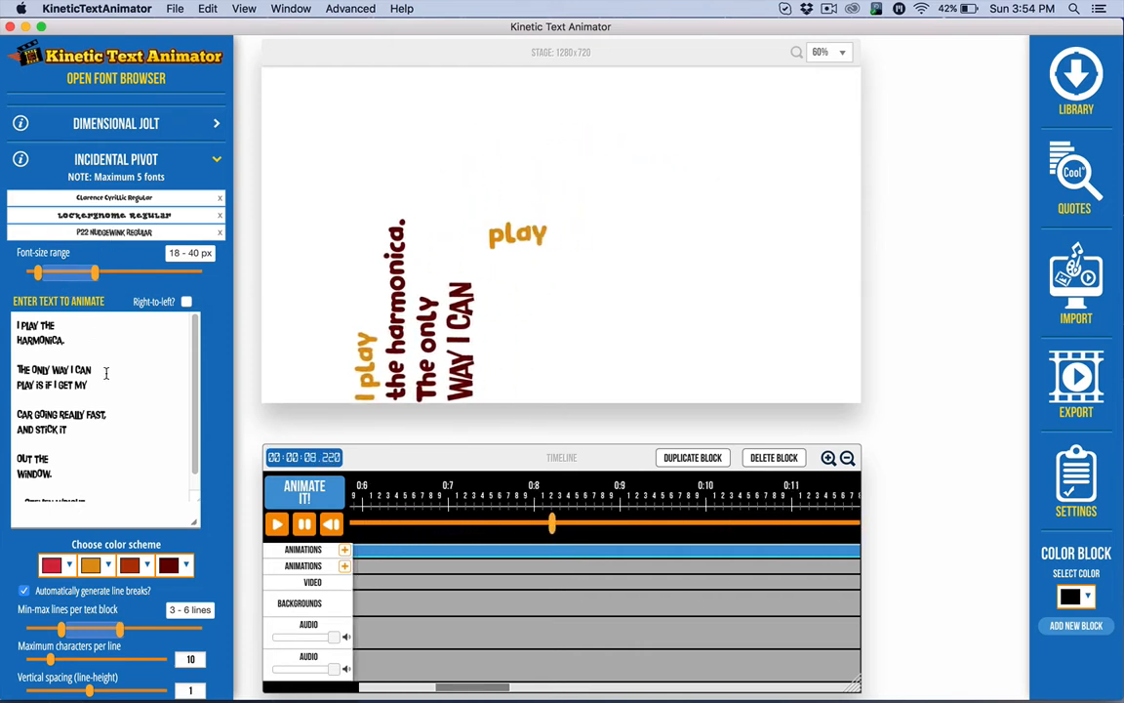
scroll(107, 373, "down", 3)
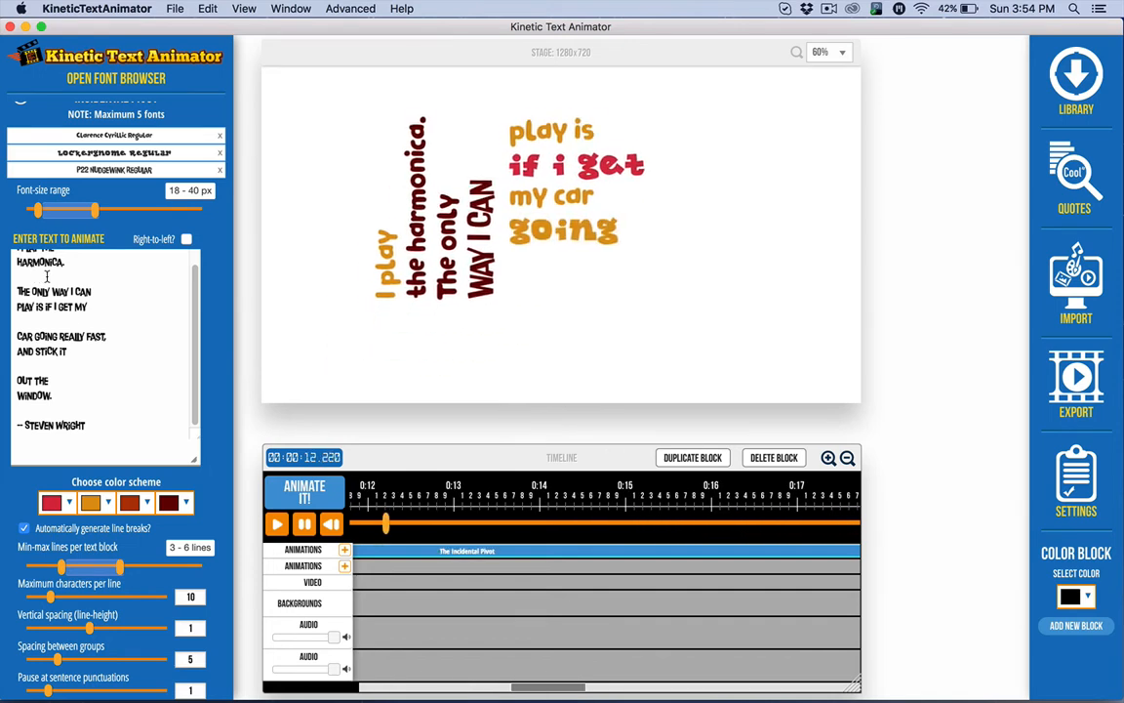
scroll(65, 312, "down", 3)
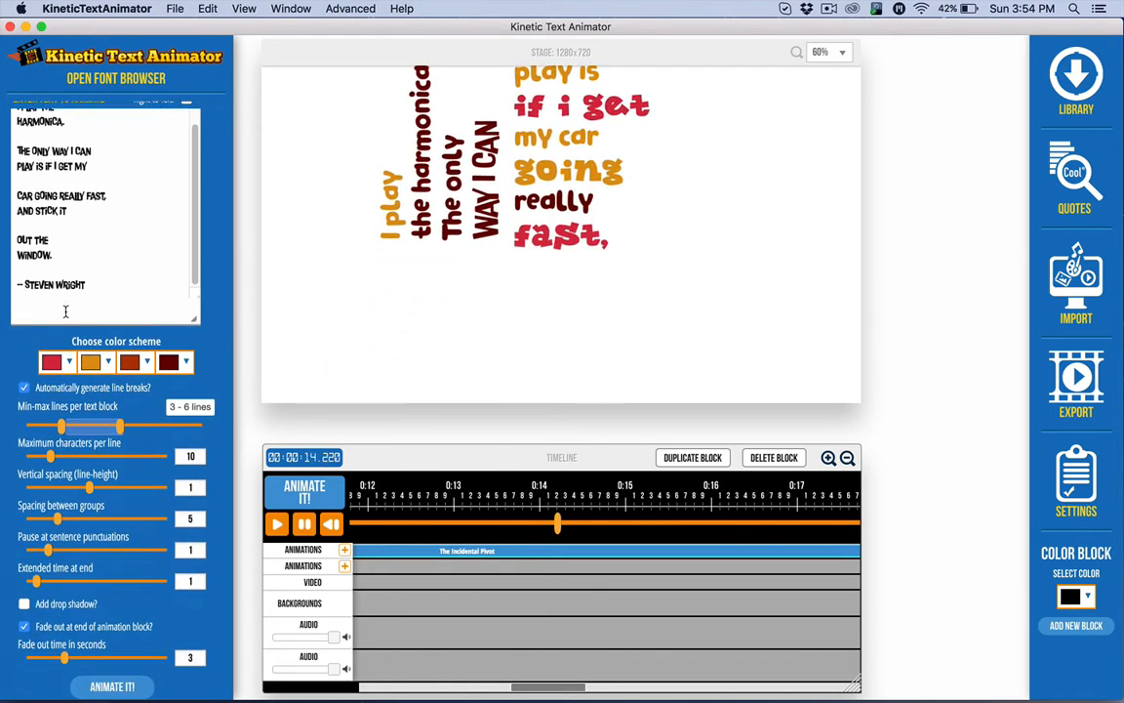
scroll(65, 311, "down", 1)
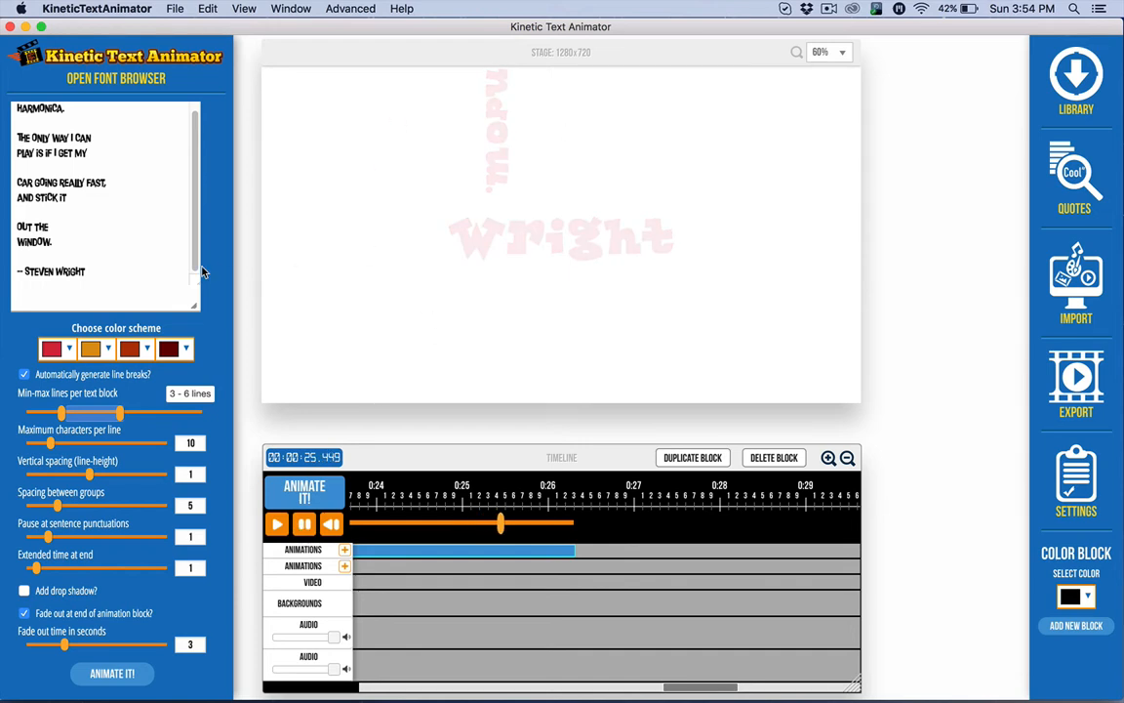
scroll(202, 272, "up", 5)
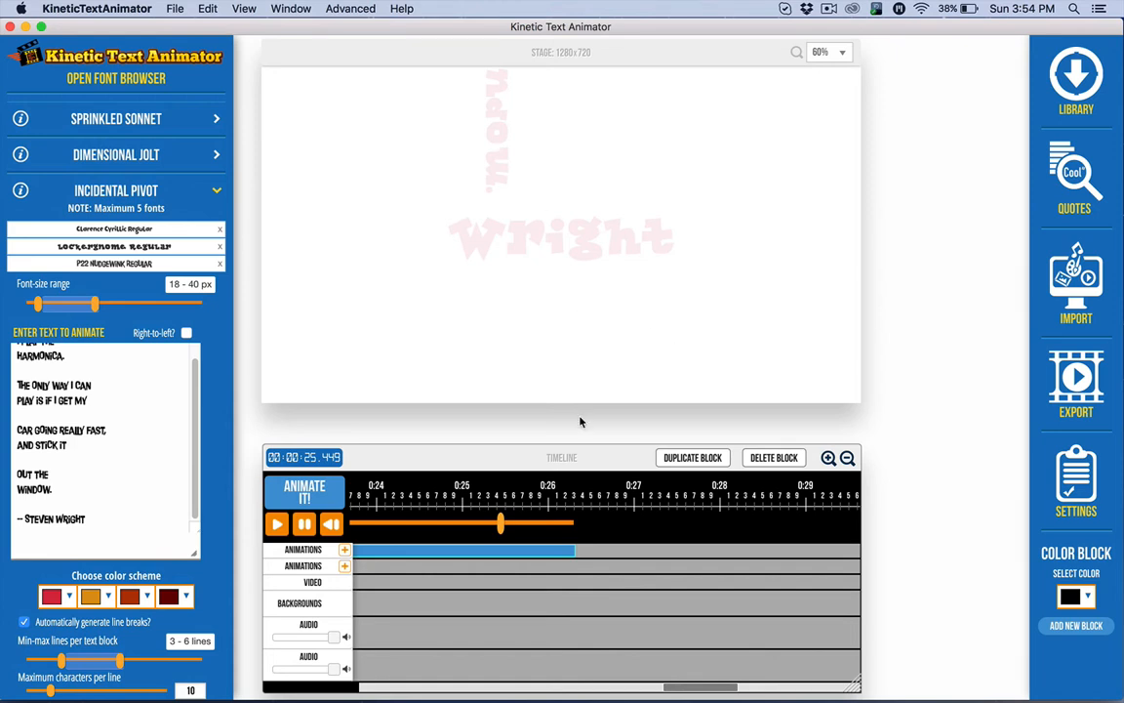
Raise the minimum of the Incidental Pivot font-size range to 19 px.
scroll(138, 427, "down", 5)
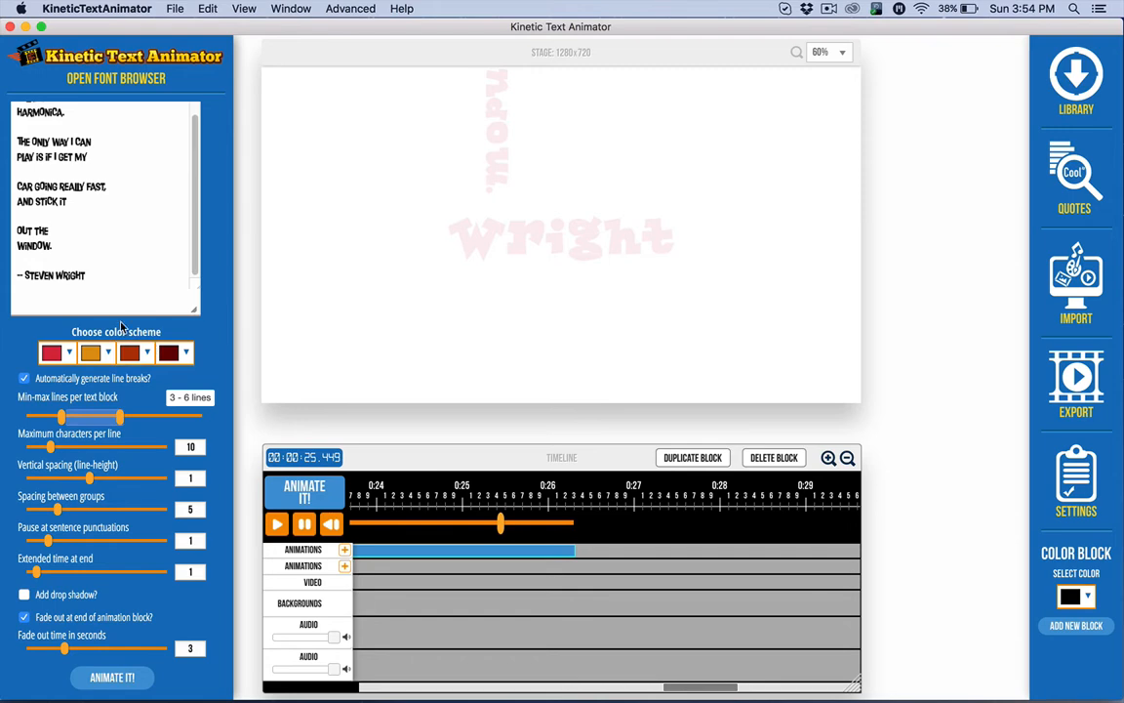
scroll(117, 206, "up", 5)
scroll(117, 253, "down", 4)
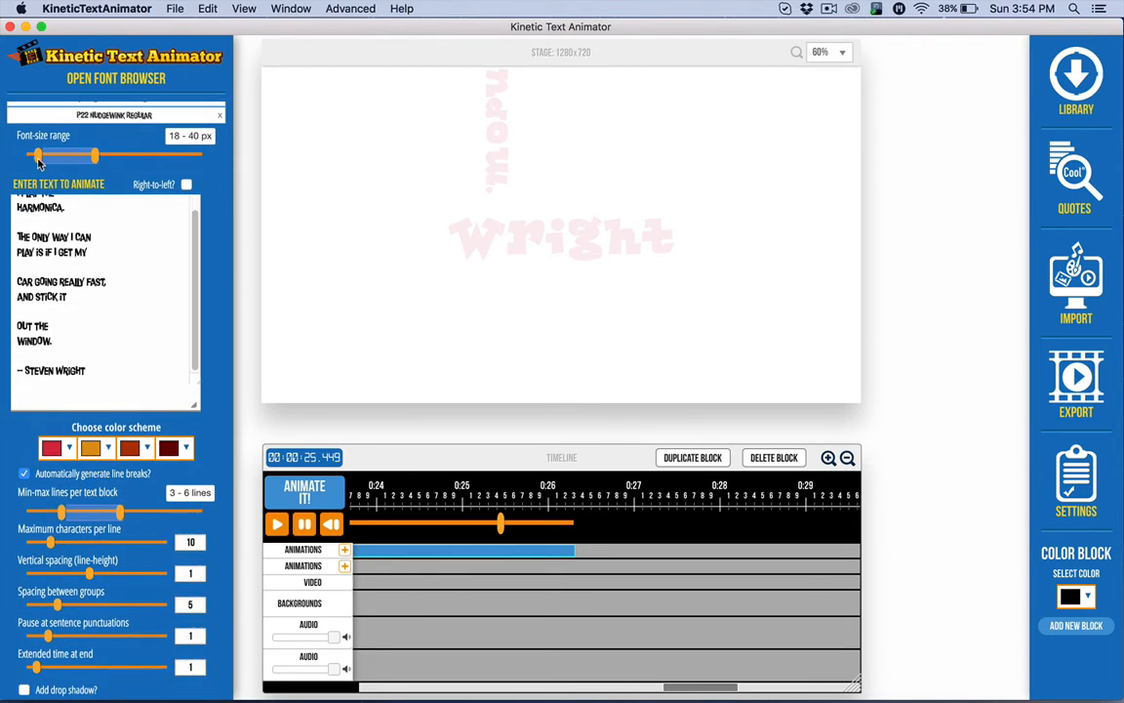
left_click_drag(39, 163, 41, 157)
Apply all four colors of the yellow, orange, rust and maroon palette group to the color scheme.
left_click(49, 455)
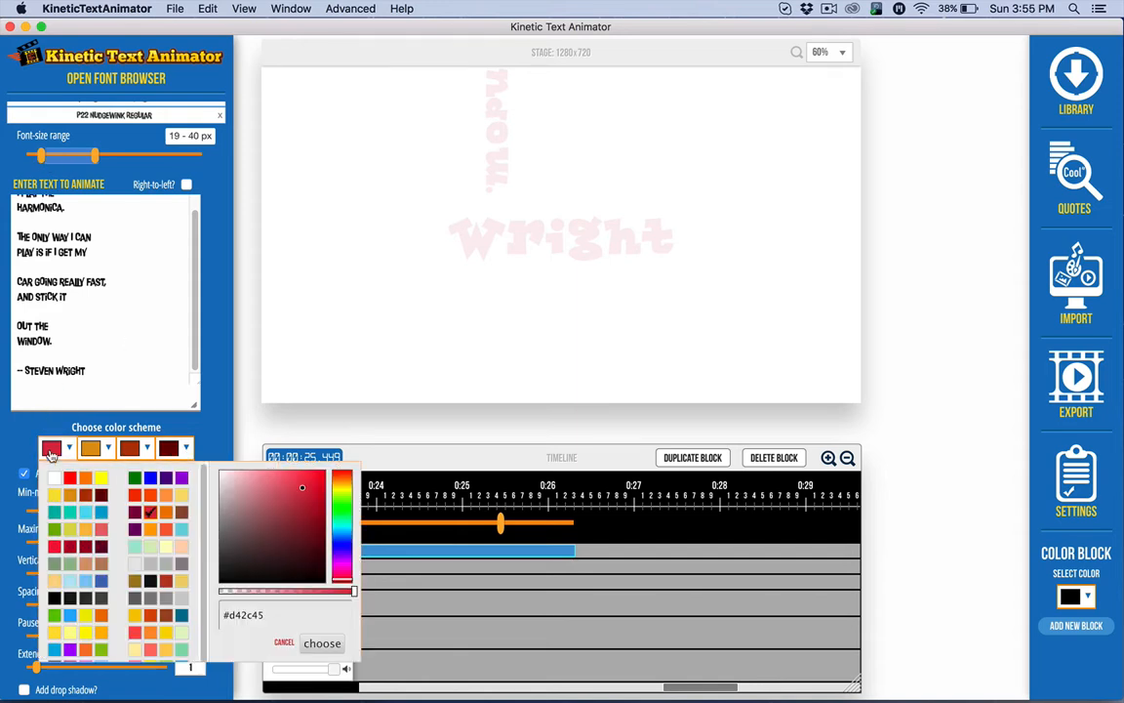
right_click(57, 499)
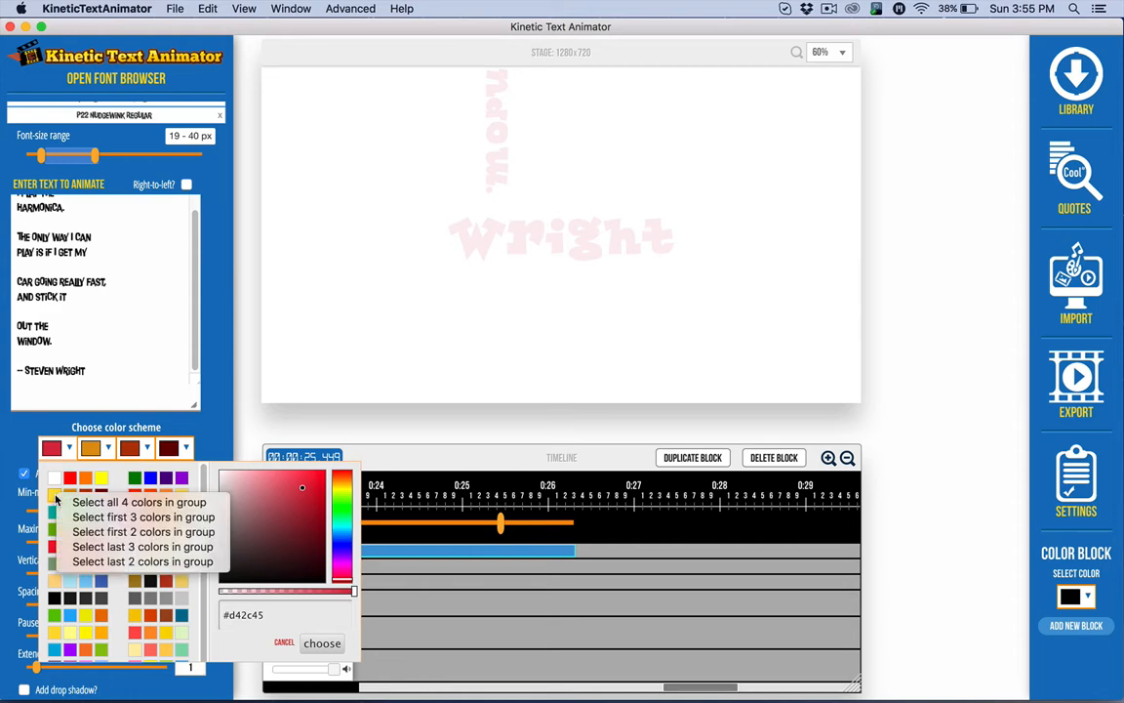
left_click(156, 508)
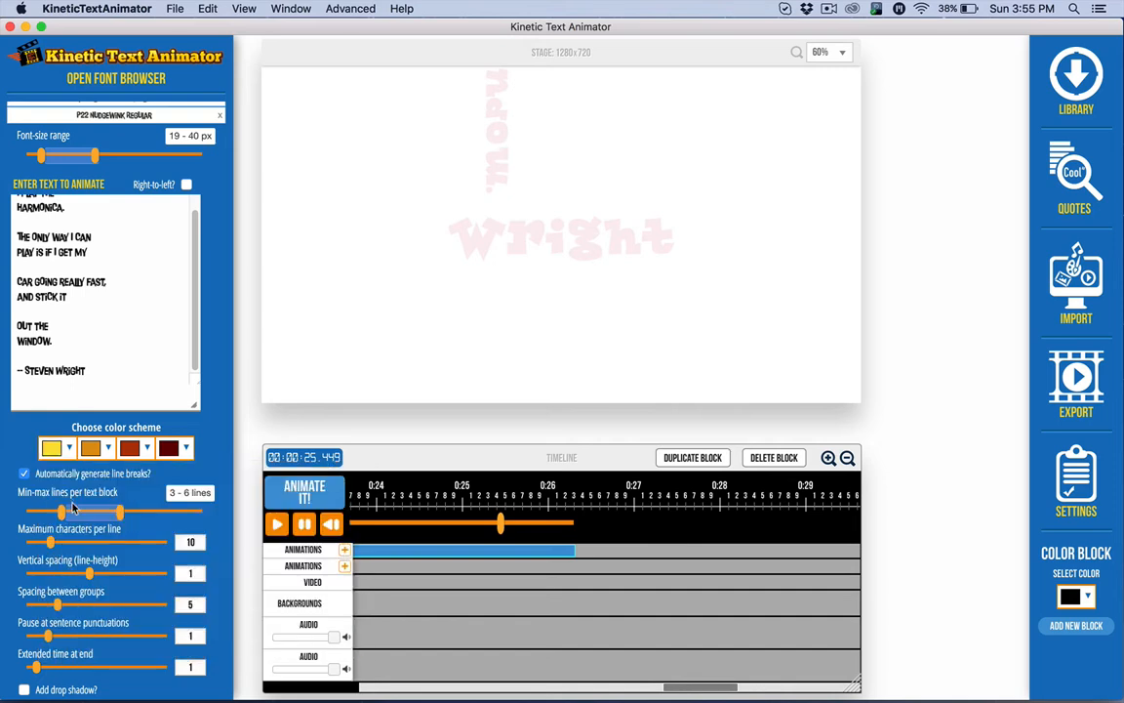
Set the first color of the color scheme to red #d42c45.
left_click(52, 447)
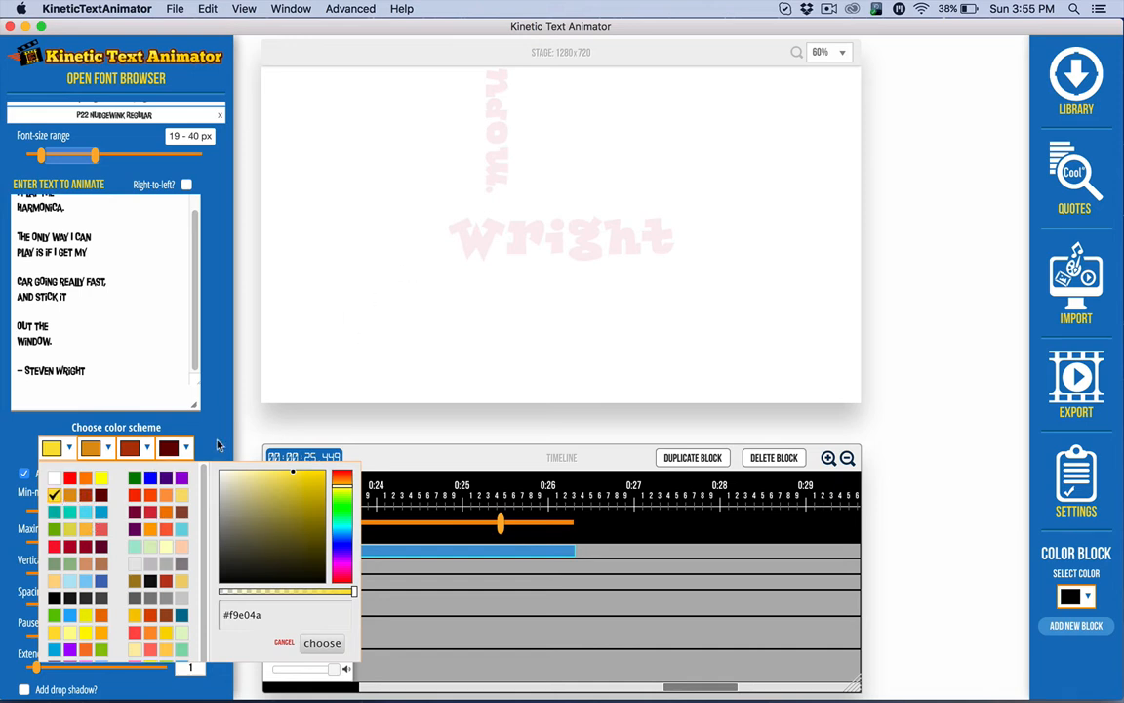
left_click(150, 513)
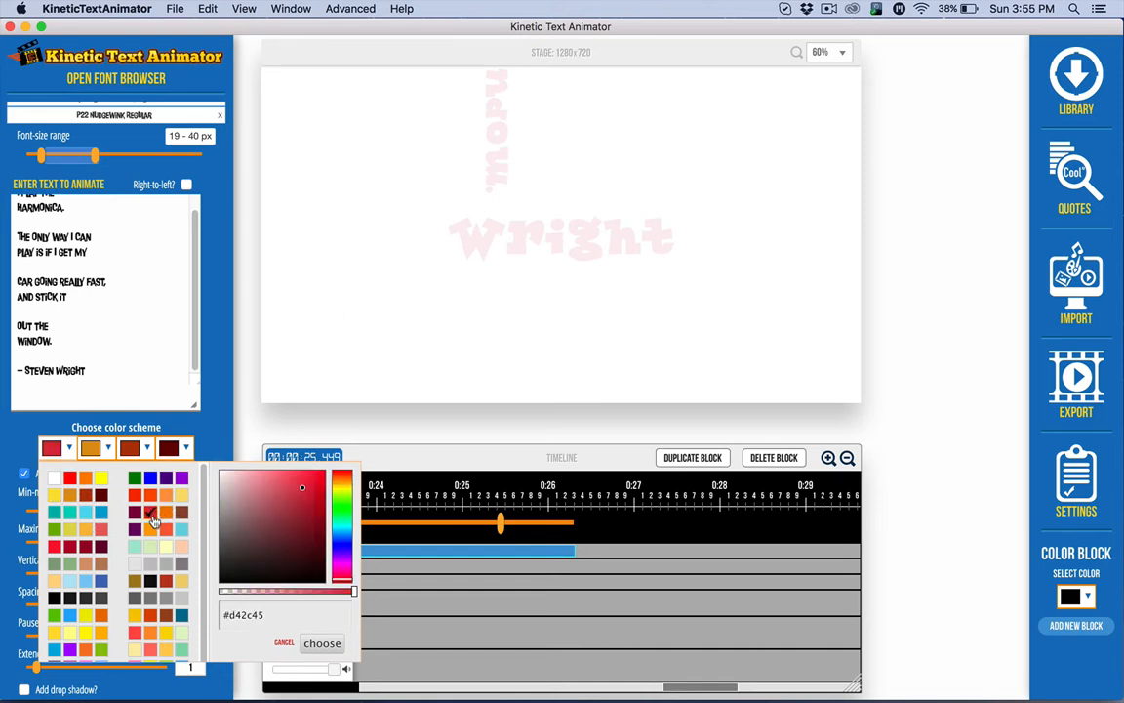
left_click(322, 643)
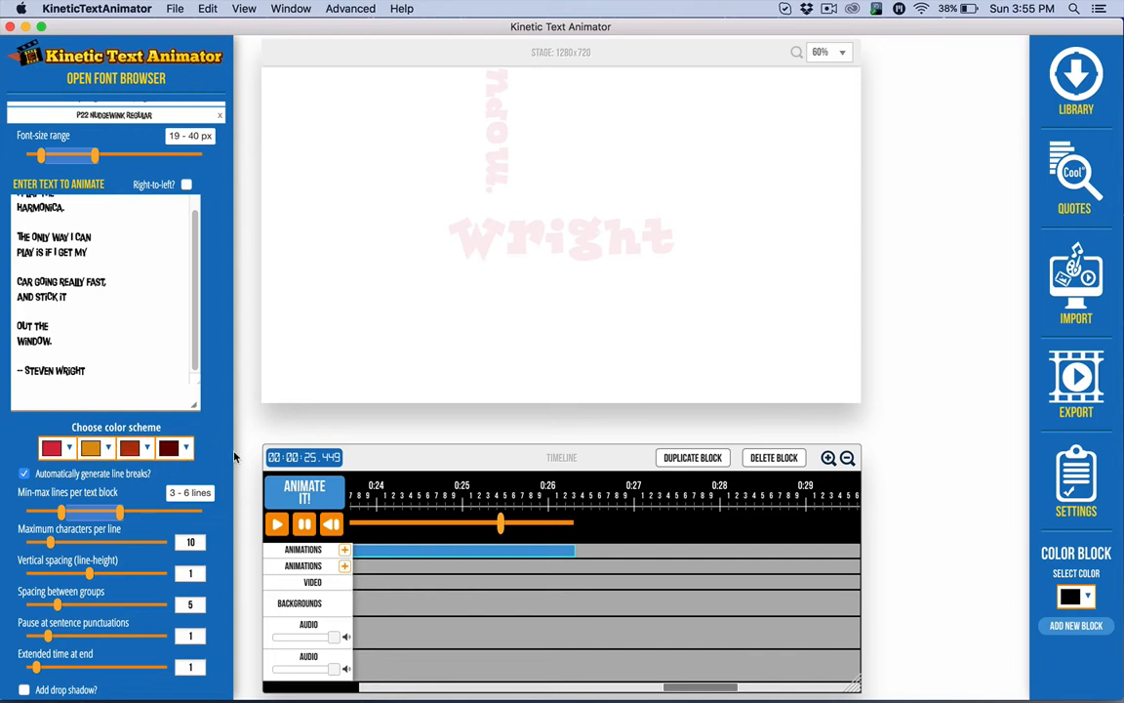
Preview earlier moments of the animation by moving the playhead back to about 20.1 seconds.
scroll(215, 446, "down", 3)
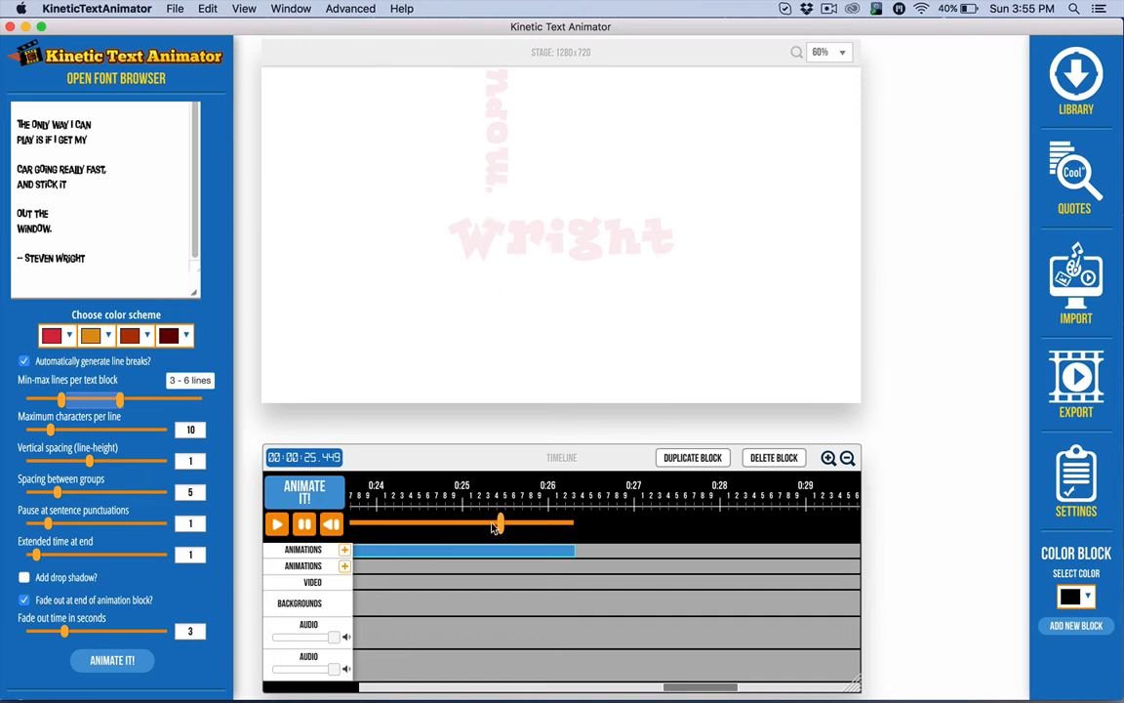
left_click(357, 515)
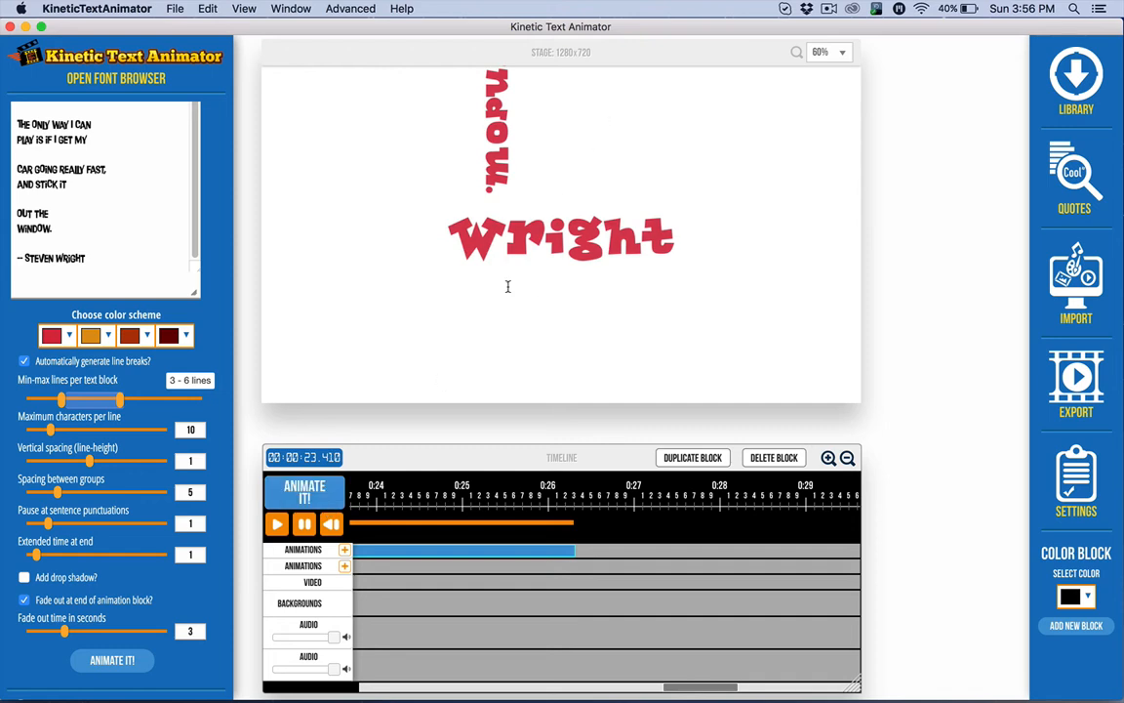
scroll(475, 463, "left", 10)
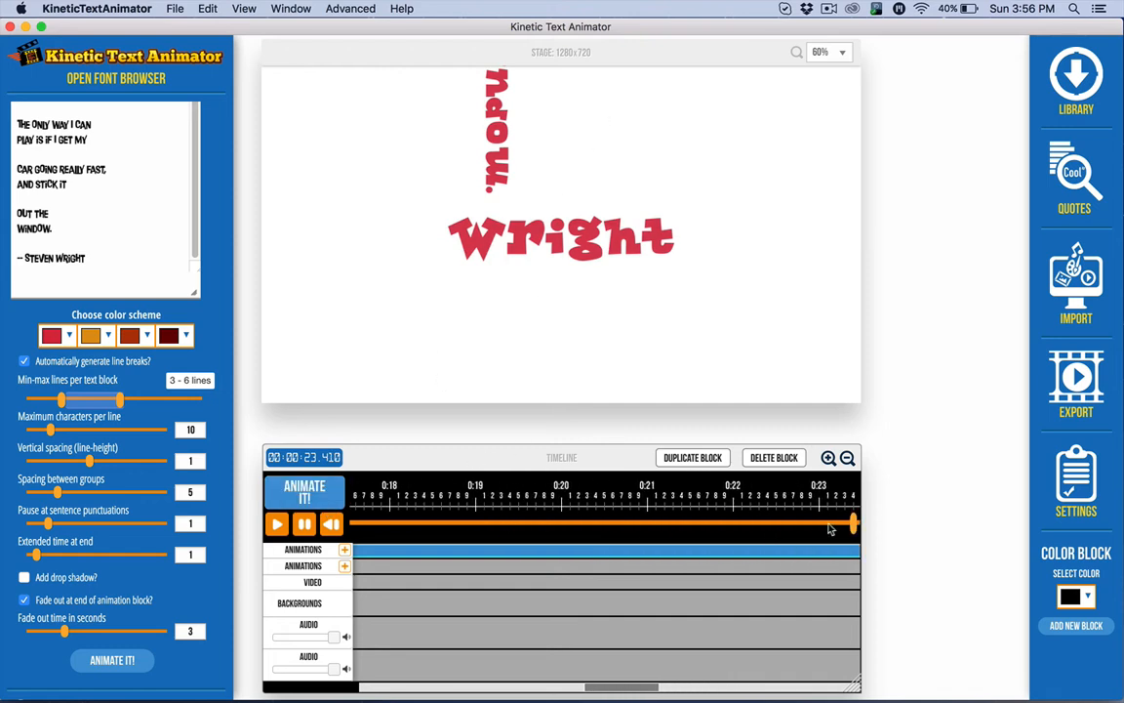
left_click_drag(853, 525, 570, 525)
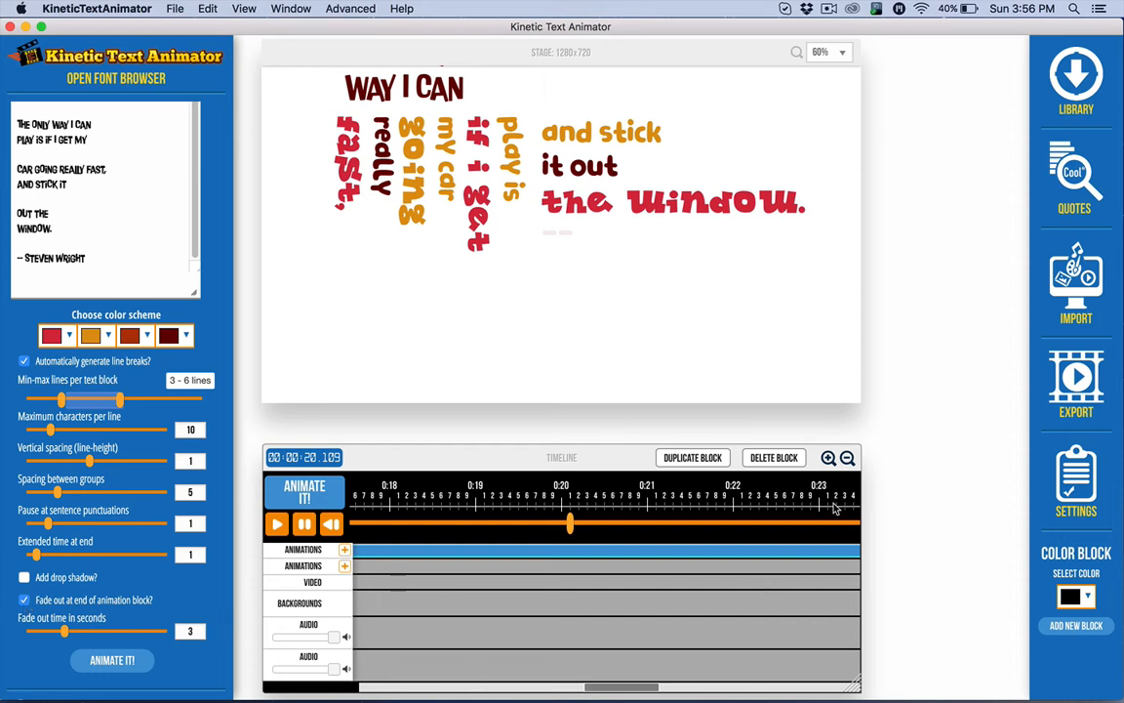
Shorten The Incidental Pivot block on the timeline so that it ends at about 24 seconds.
left_click(847, 458)
left_click(847, 458)
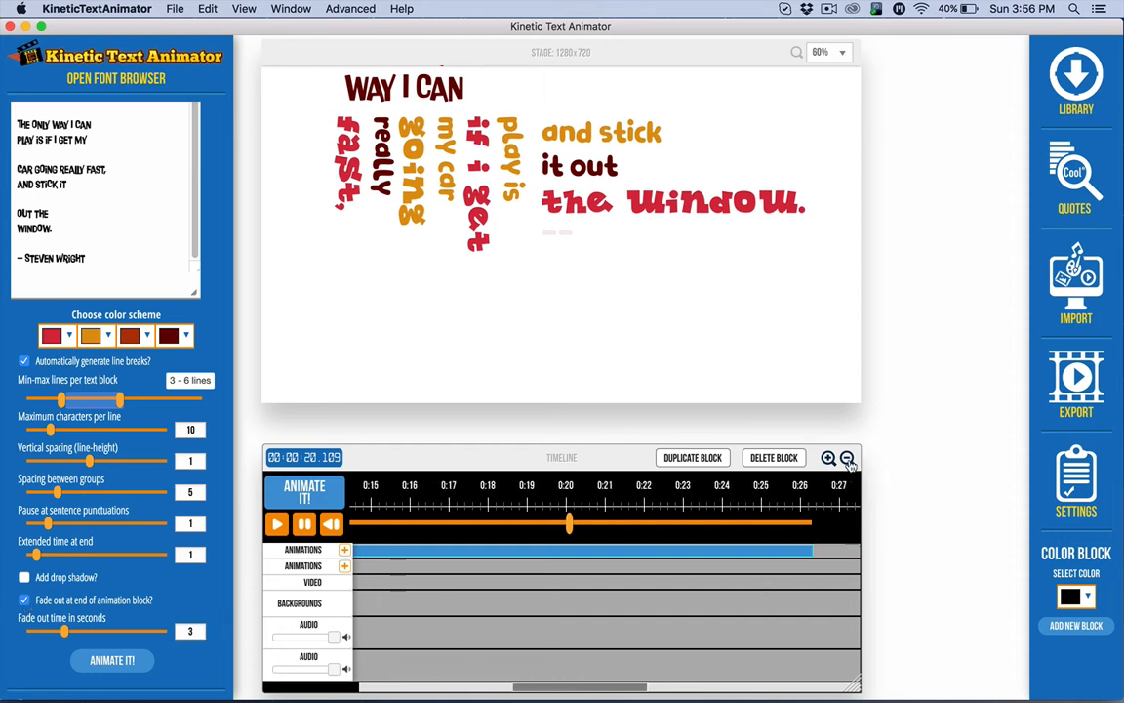
left_click(847, 458)
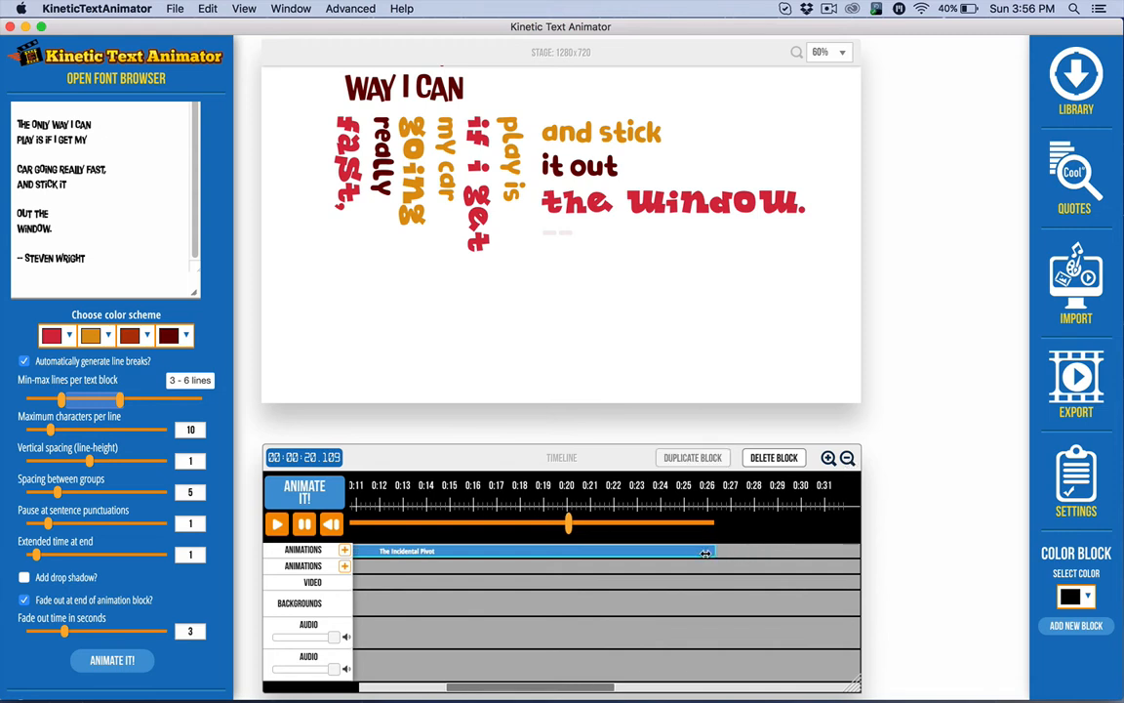
left_click_drag(714, 553, 663, 566)
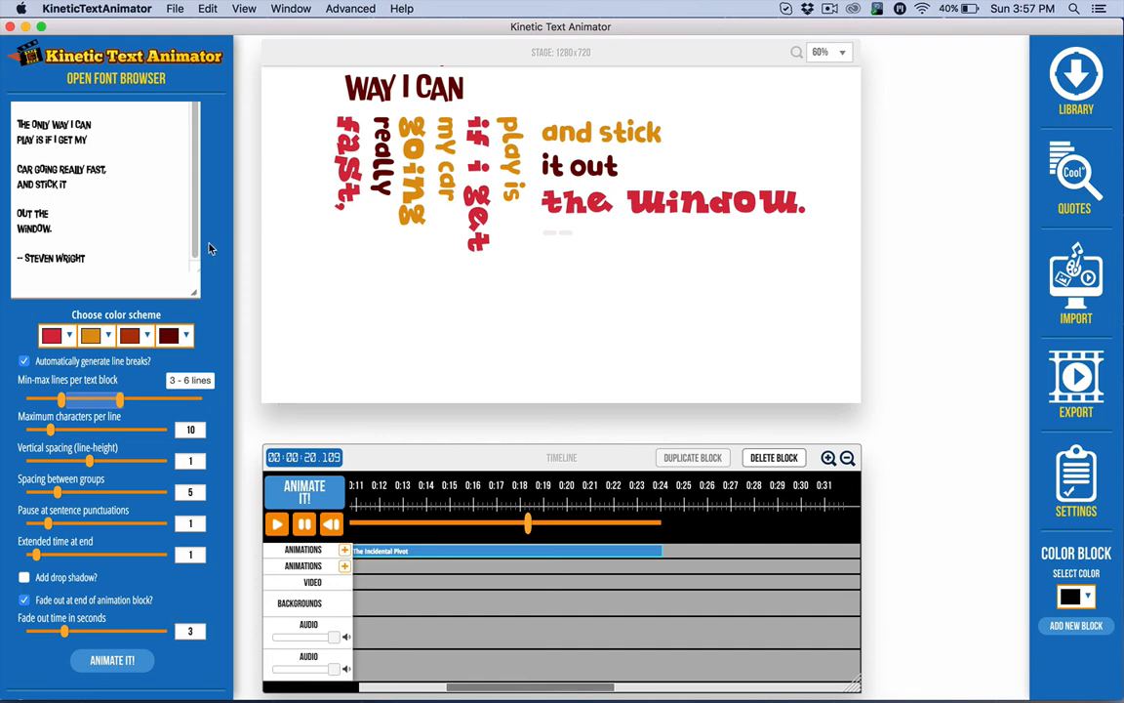
Examine the Incidental Pivot settings, from fonts, size range and text to colors, line spacing, pauses and fade-out.
scroll(111, 215, "up", 2)
scroll(110, 216, "up", 5)
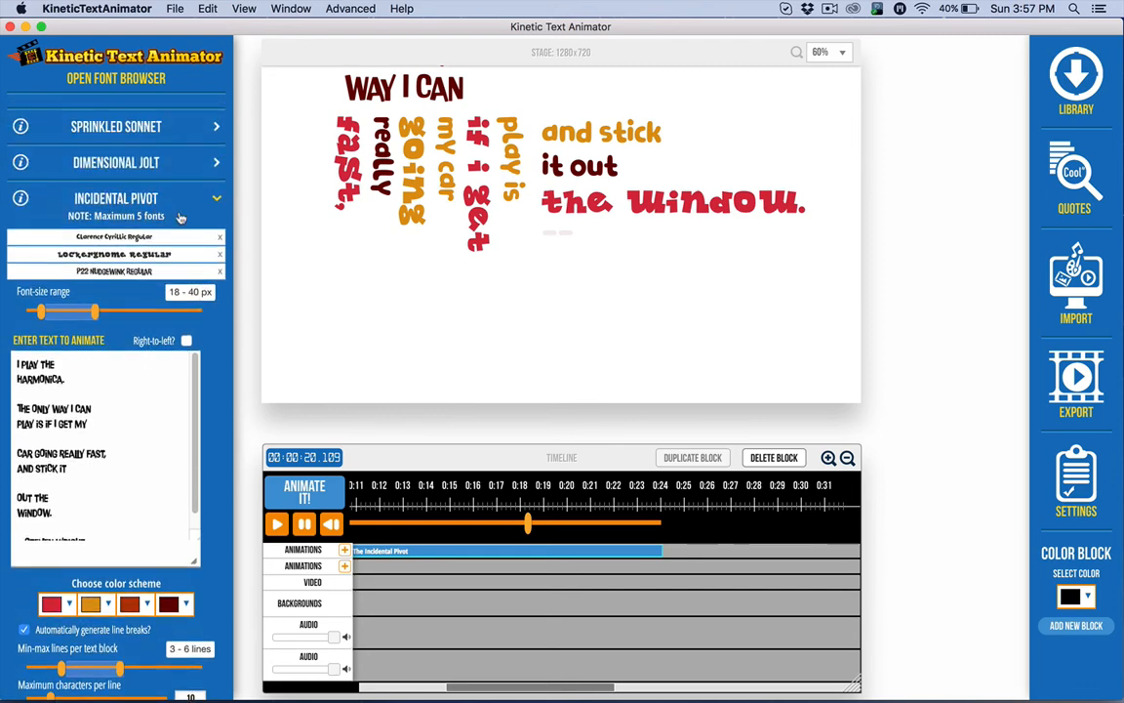
scroll(208, 359, "down", 3)
scroll(208, 359, "down", 3)
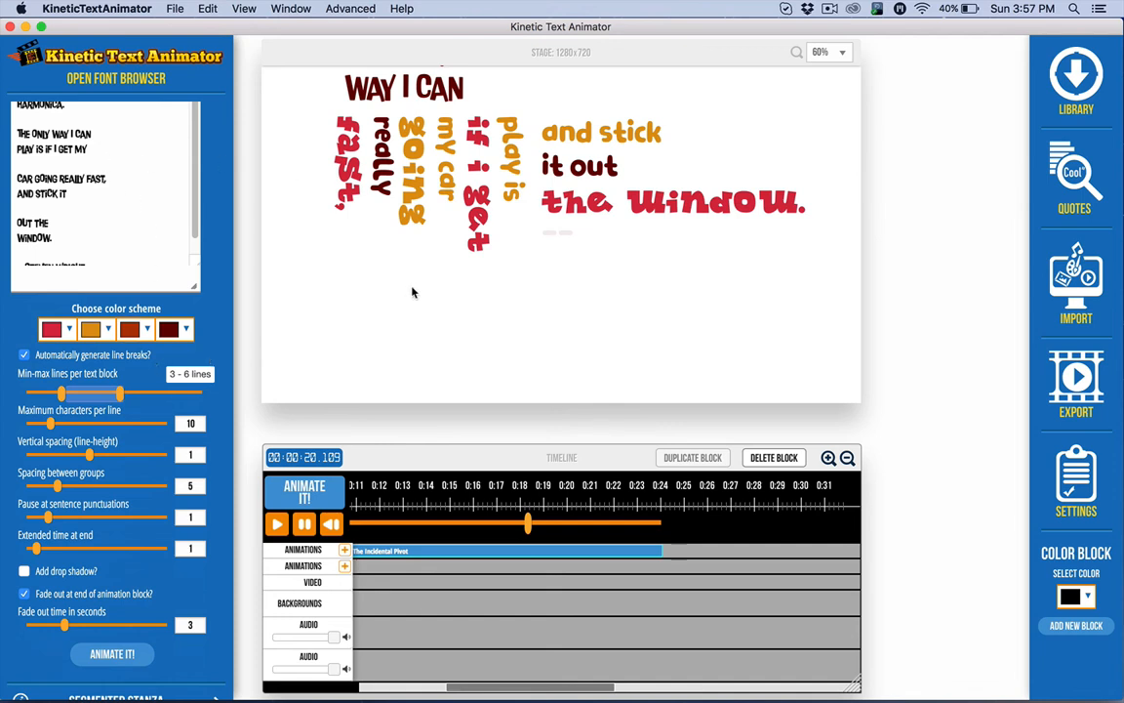
scroll(182, 276, "up", 1)
scroll(182, 277, "up", 3)
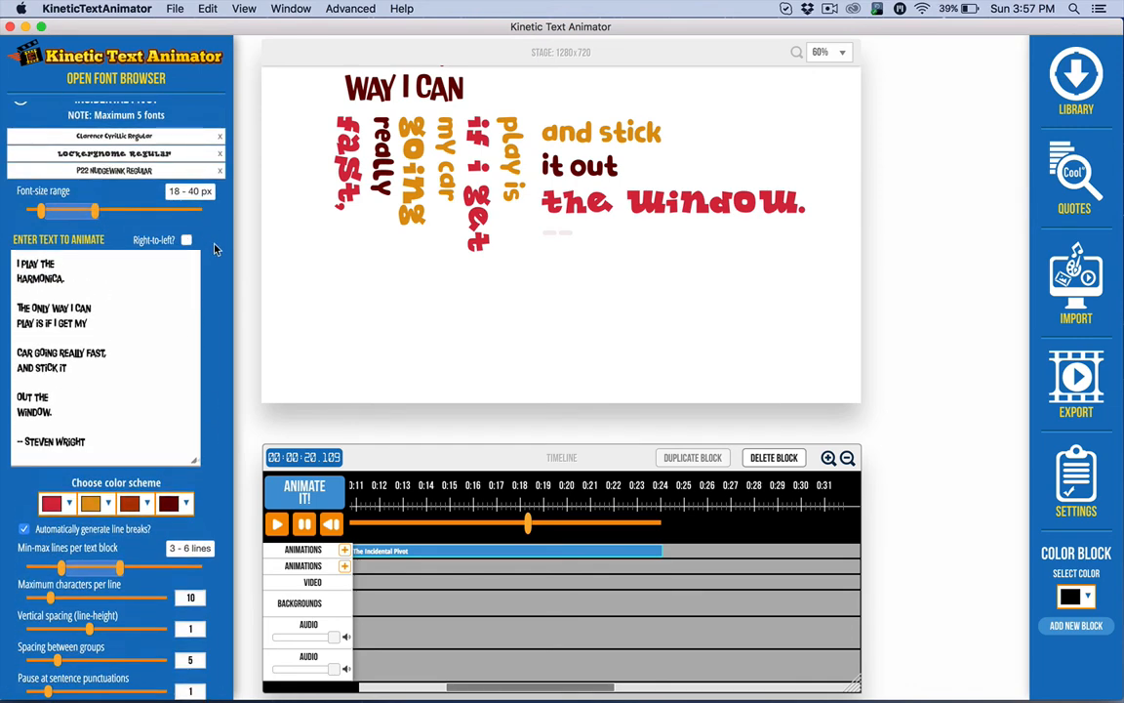
scroll(214, 248, "down", 4)
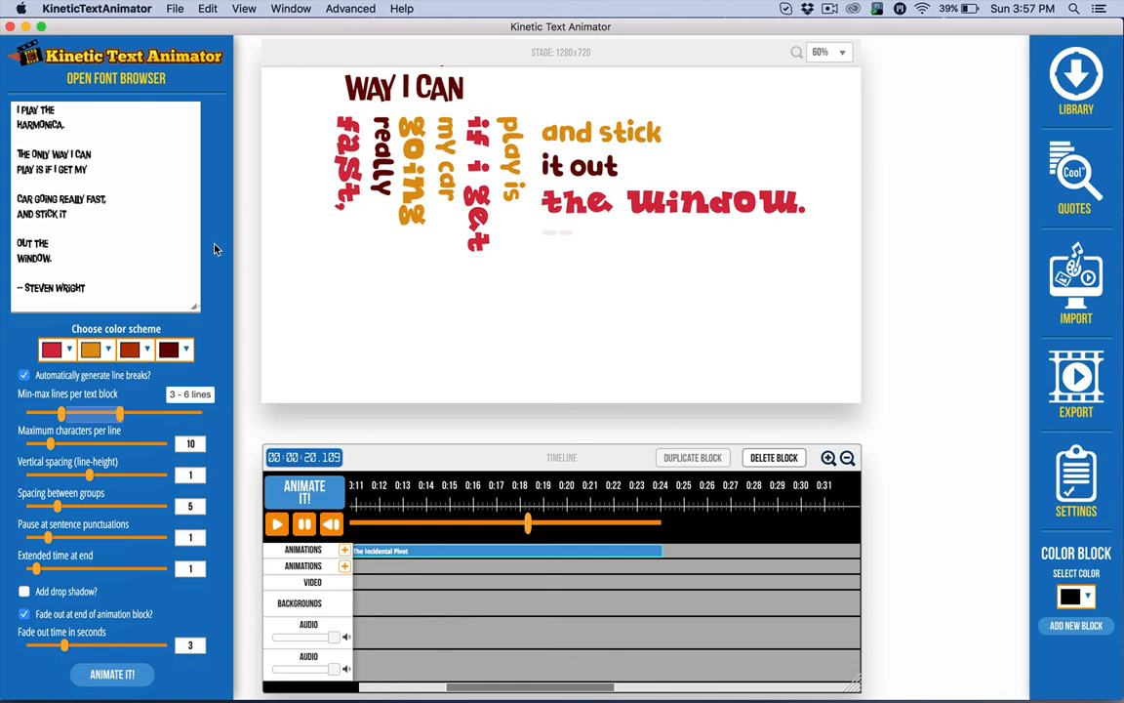
scroll(215, 249, "up", 5)
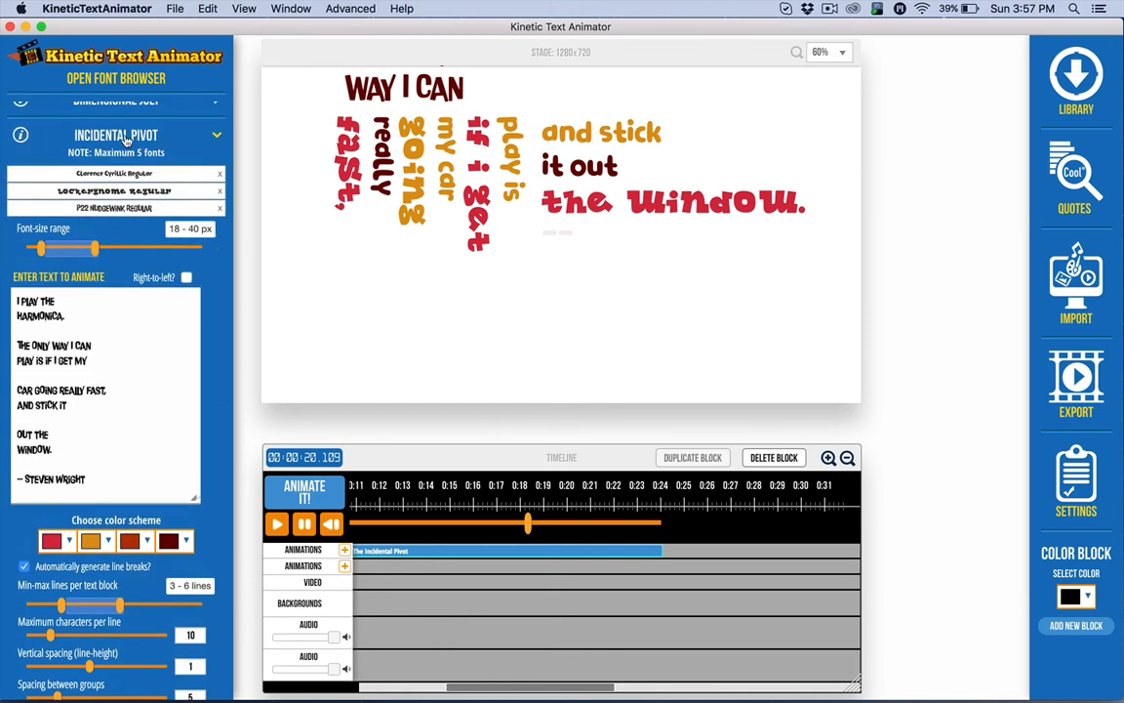